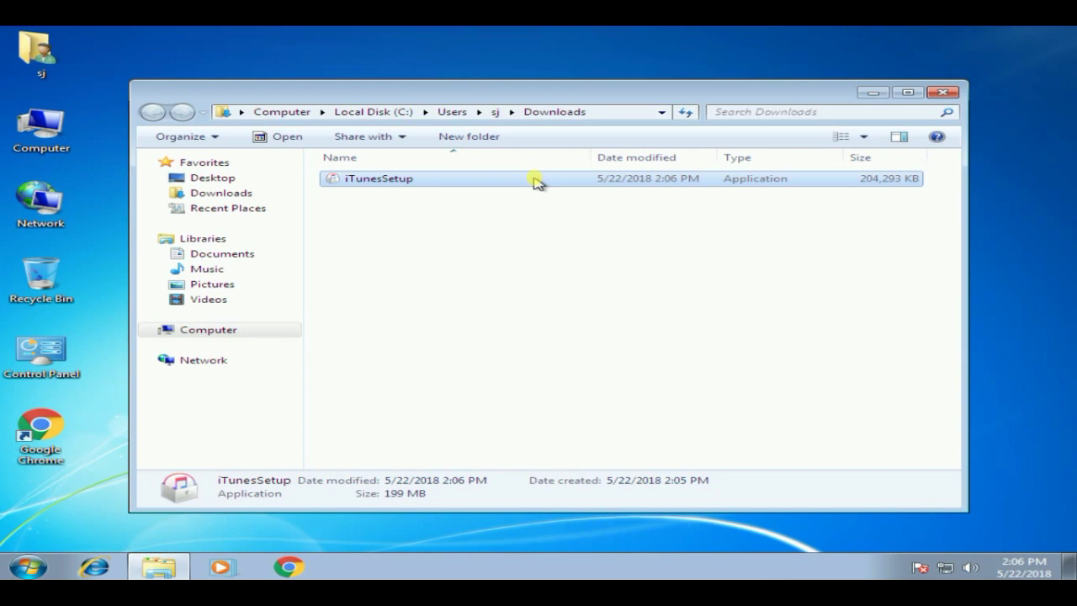
Try to run the iTunesSetup installer from the Downloads folder, allowing the file to run and minimizing the folder window
{"action": "double_click", "coordinate": [537, 180]}
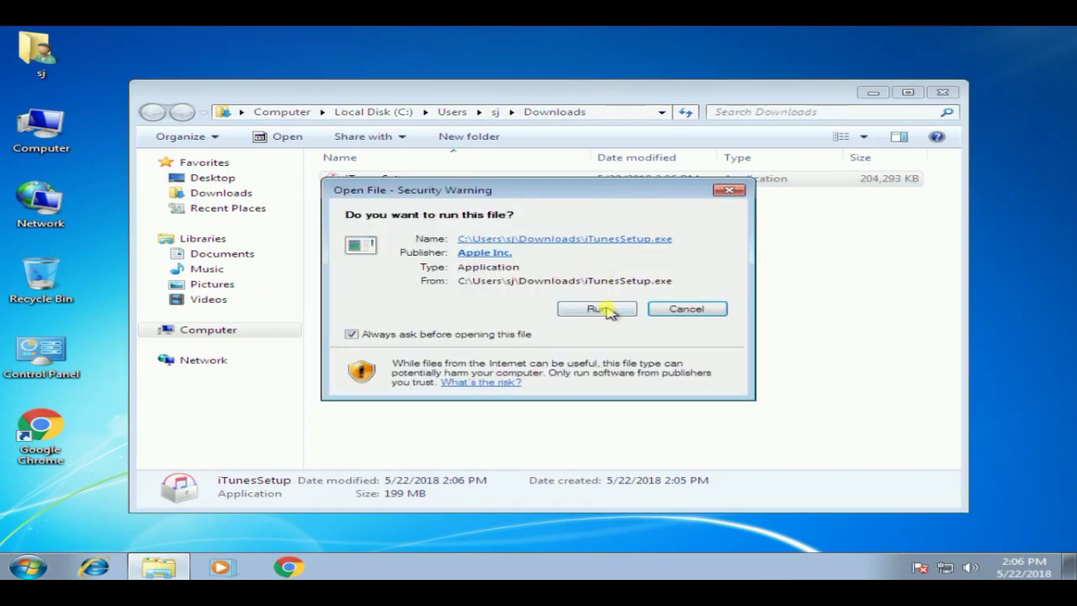
{"action": "left_click", "coordinate": [597, 309]}
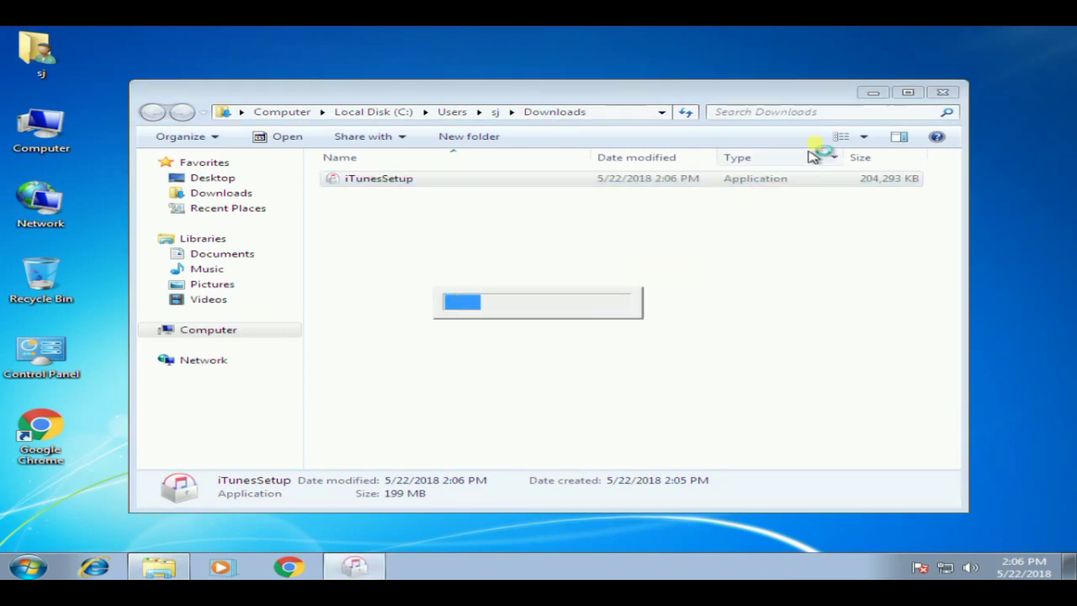
{"action": "left_click", "coordinate": [862, 97]}
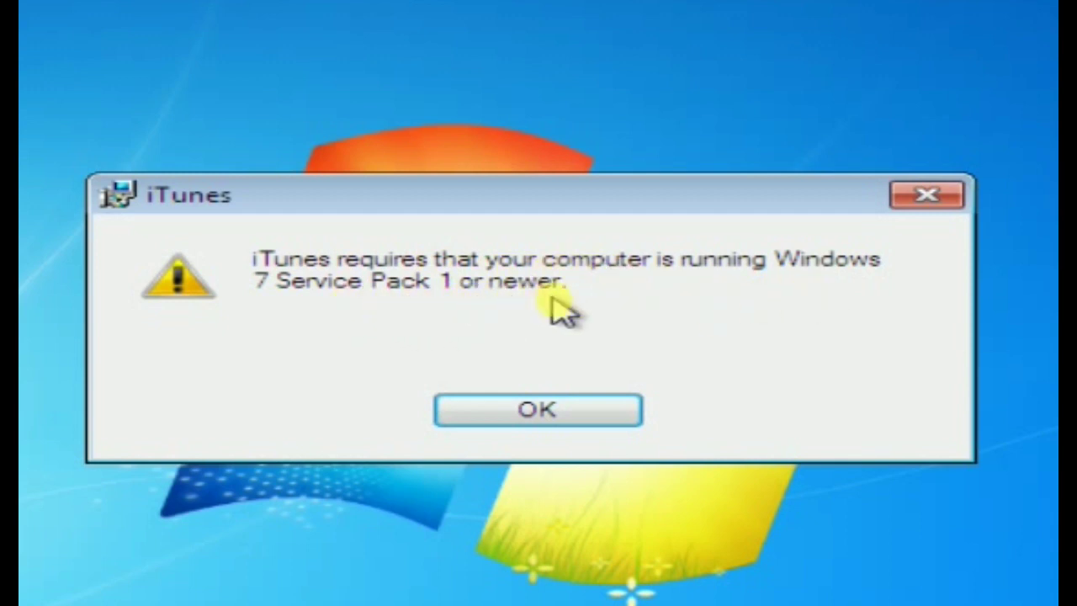
{"action": "left_click_drag", "start_coordinate": [567, 194], "coordinate": [562, 164]}
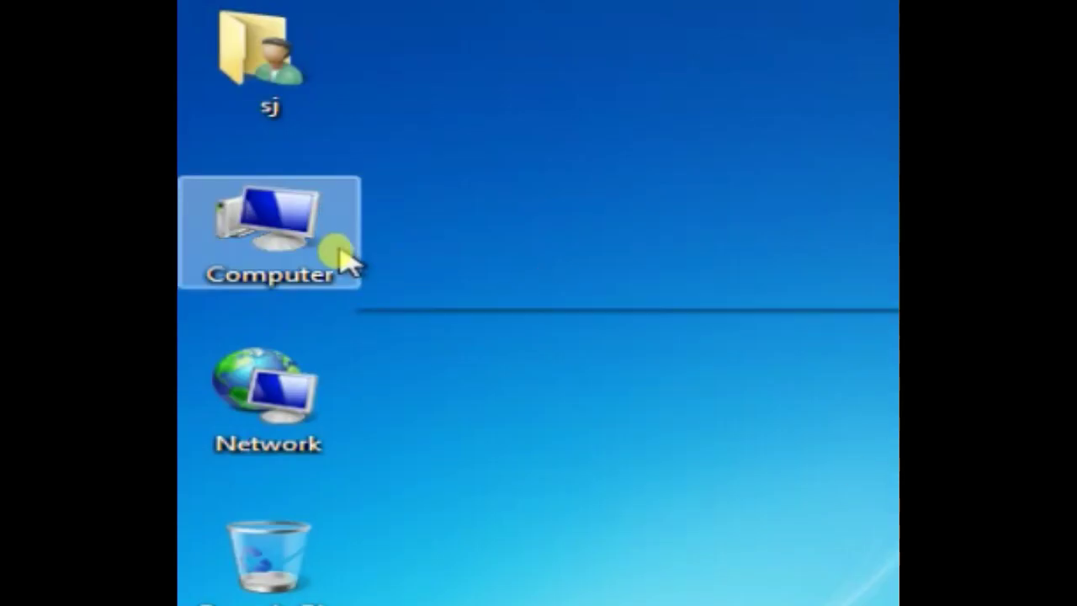
Check the Windows edition and service pack in the computer's system properties, and close the window
{"action": "right_click", "coordinate": [349, 263]}
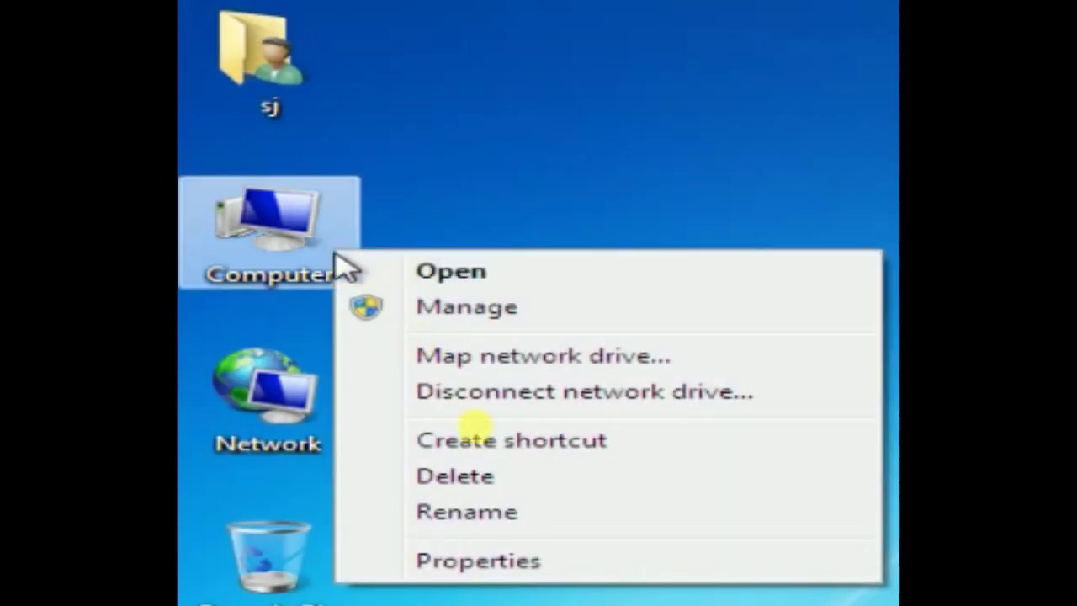
{"action": "left_click", "coordinate": [562, 566]}
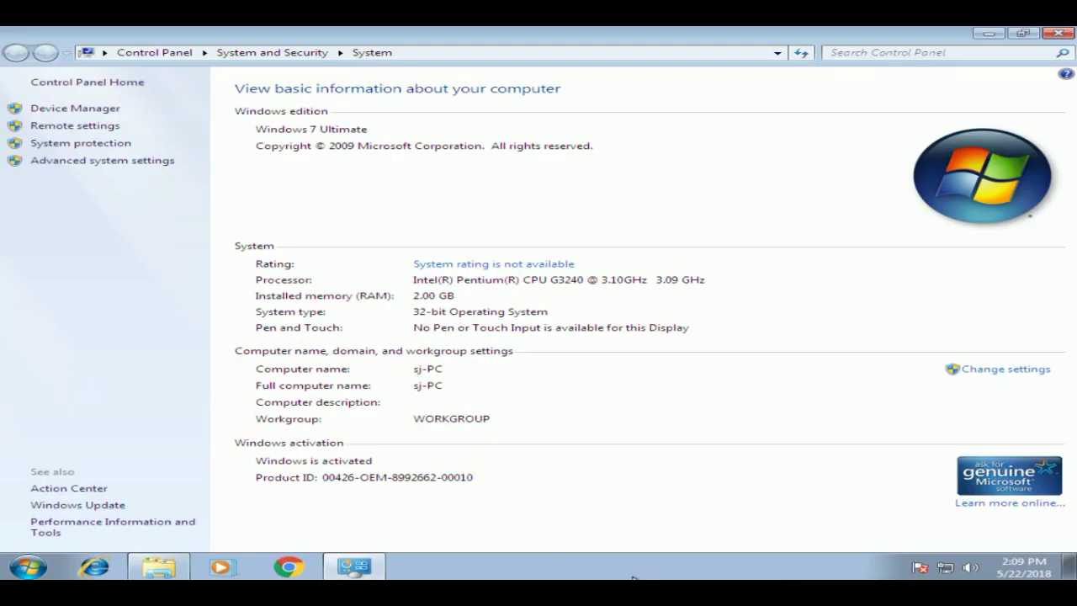
{"action": "left_click", "coordinate": [1059, 39]}
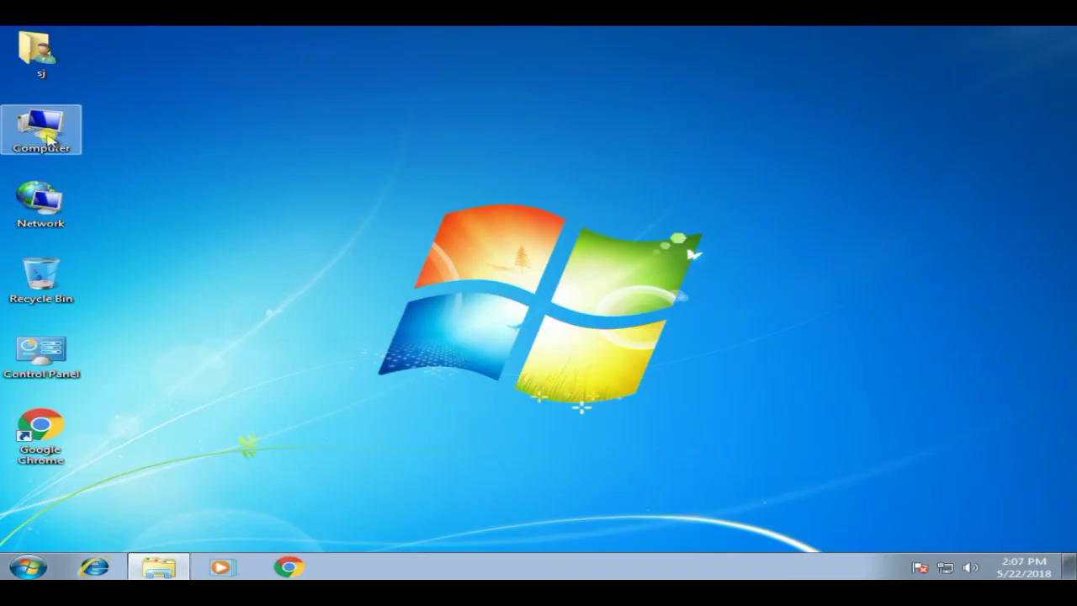
Launch the Registry Editor with the regedit command, allow it to make changes, and maximize its window
{"action": "key", "text": "super+r"}
{"action": "key", "text": "BackSpace"}
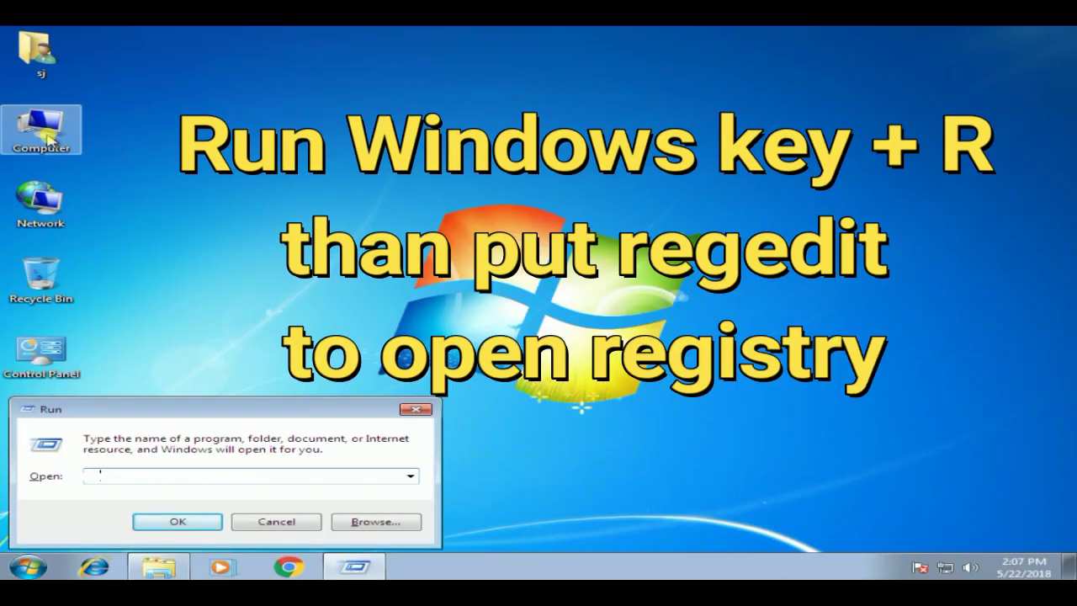
{"action": "type", "text": "regedit"}
{"action": "key", "text": "Return"}
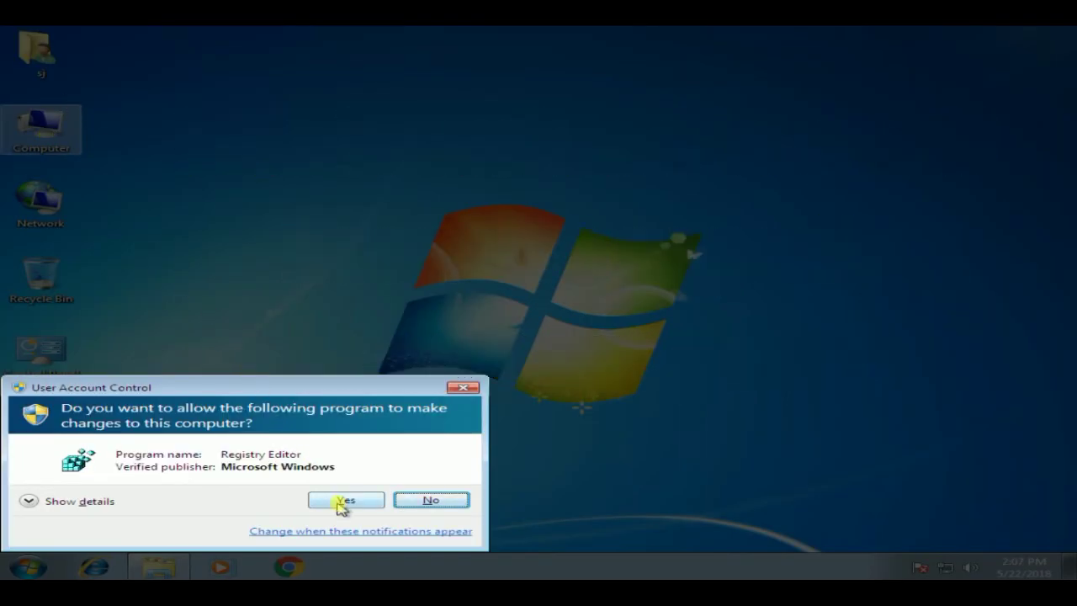
{"action": "left_click", "coordinate": [341, 501]}
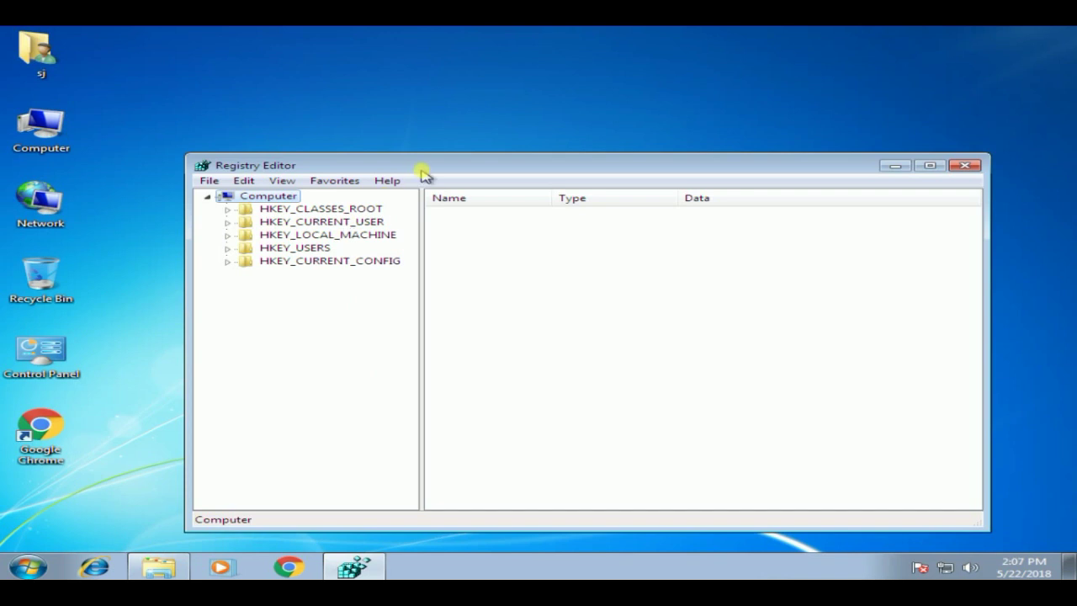
{"action": "double_click", "coordinate": [422, 168]}
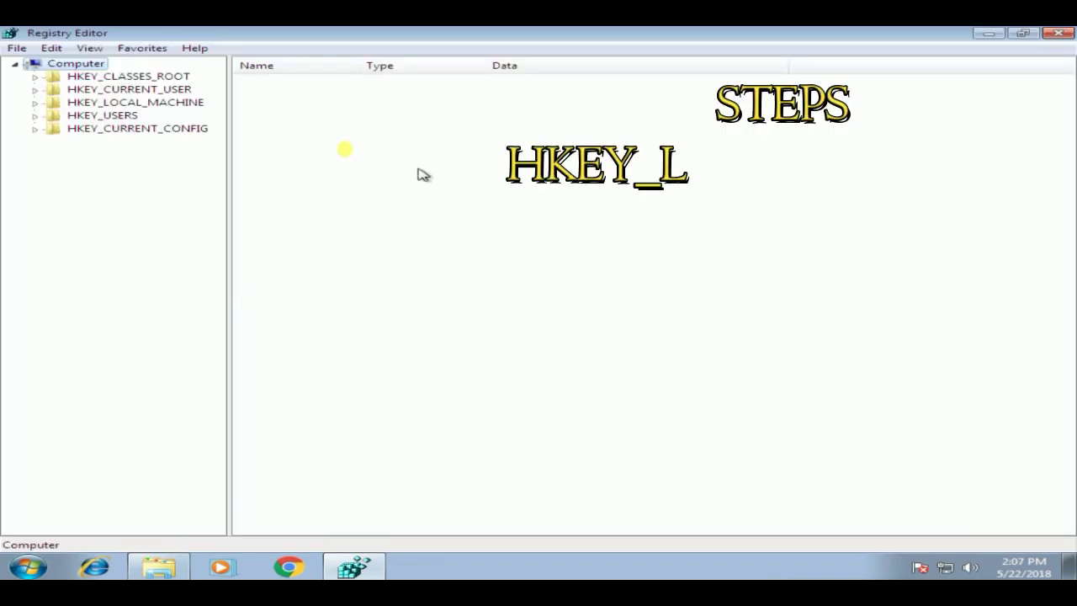
Go to the registry key HKEY_LOCAL_MACHINE\SYSTEM\ControlSet001\Control\Windows
{"action": "left_click", "coordinate": [36, 103]}
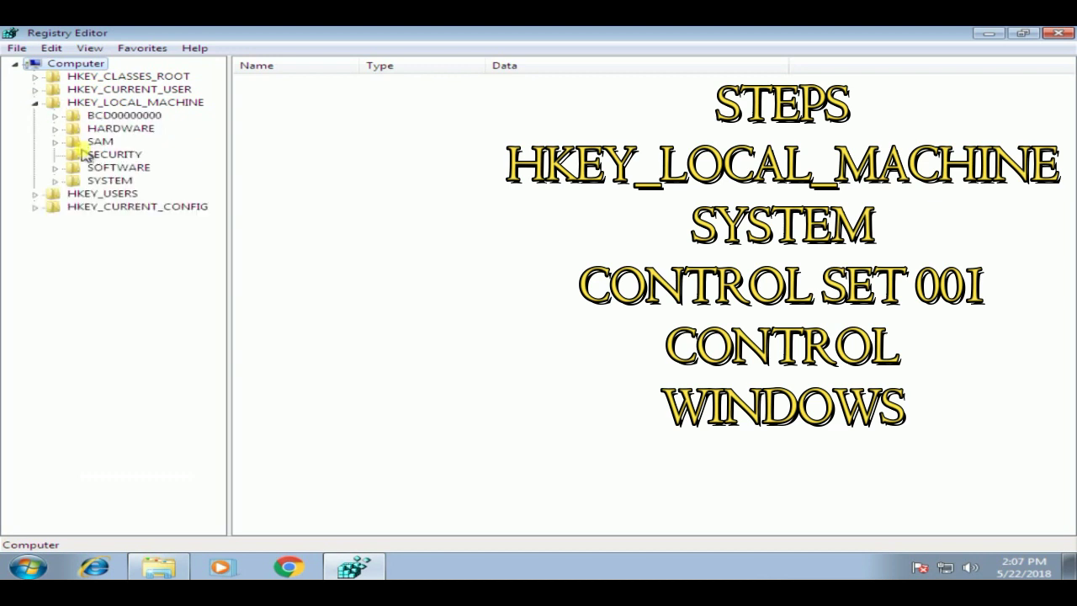
{"action": "left_click", "coordinate": [94, 182]}
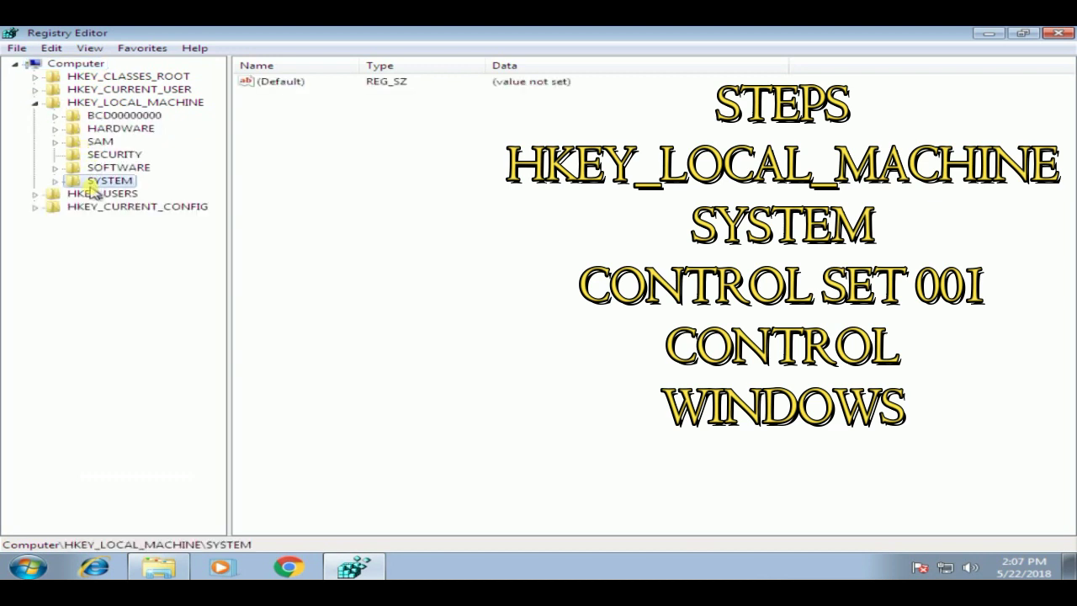
{"action": "left_click", "coordinate": [53, 182]}
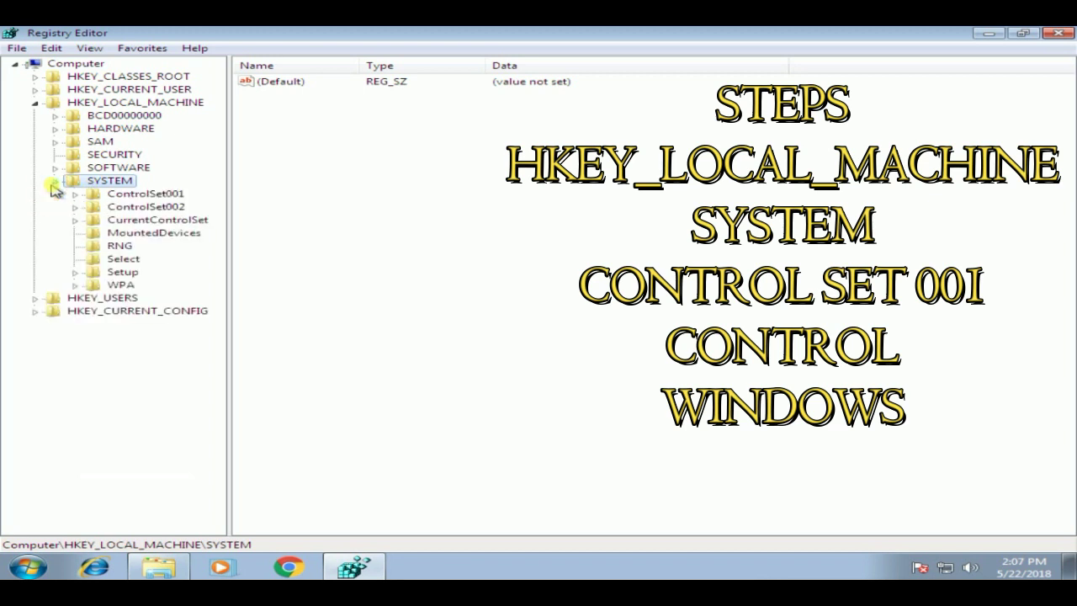
{"action": "left_click", "coordinate": [76, 194]}
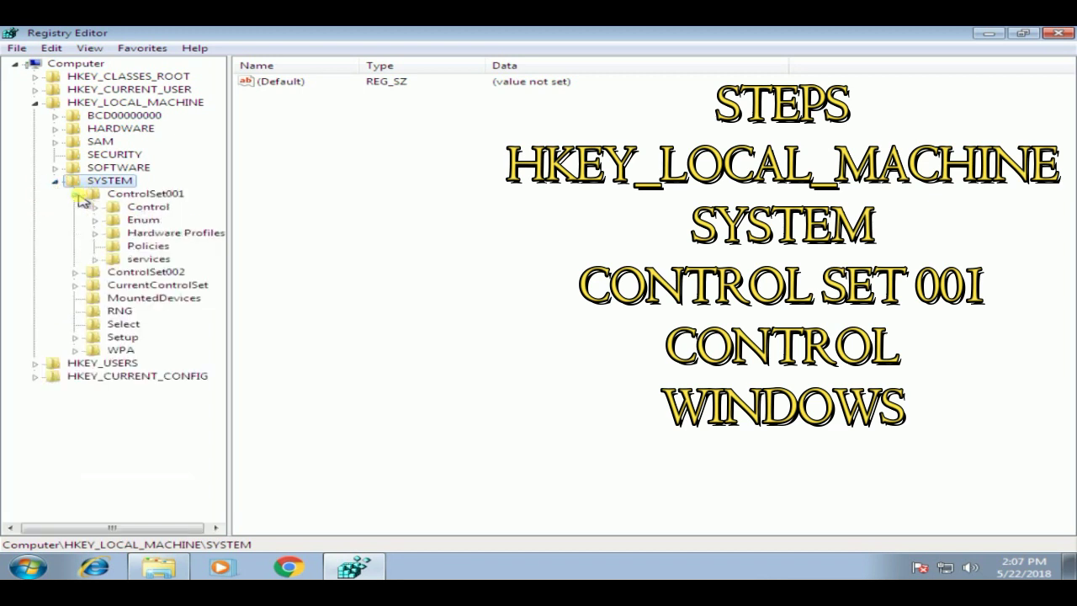
{"action": "left_click", "coordinate": [91, 194]}
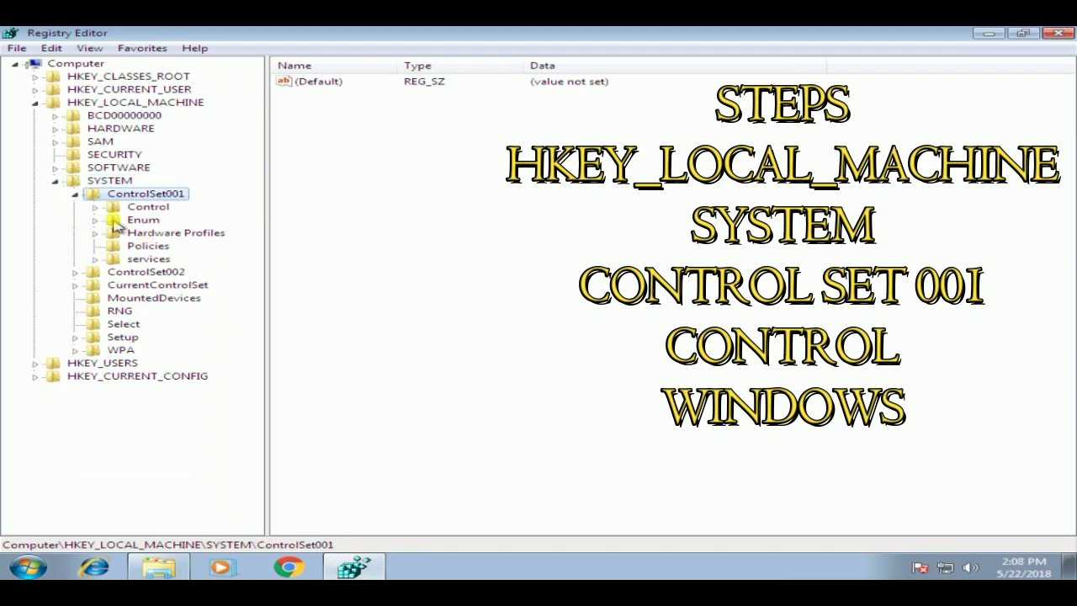
{"action": "left_click", "coordinate": [96, 207]}
{"action": "scroll", "coordinate": [155, 265], "scroll_direction": "down", "scroll_amount": 6}
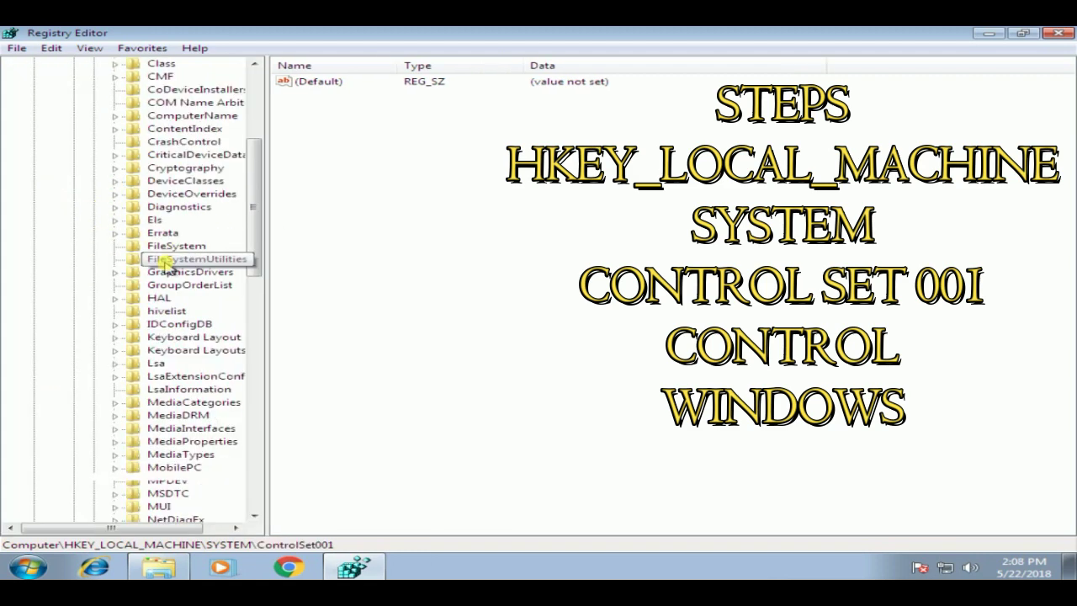
{"action": "scroll", "coordinate": [166, 263], "scroll_direction": "down", "scroll_amount": 14}
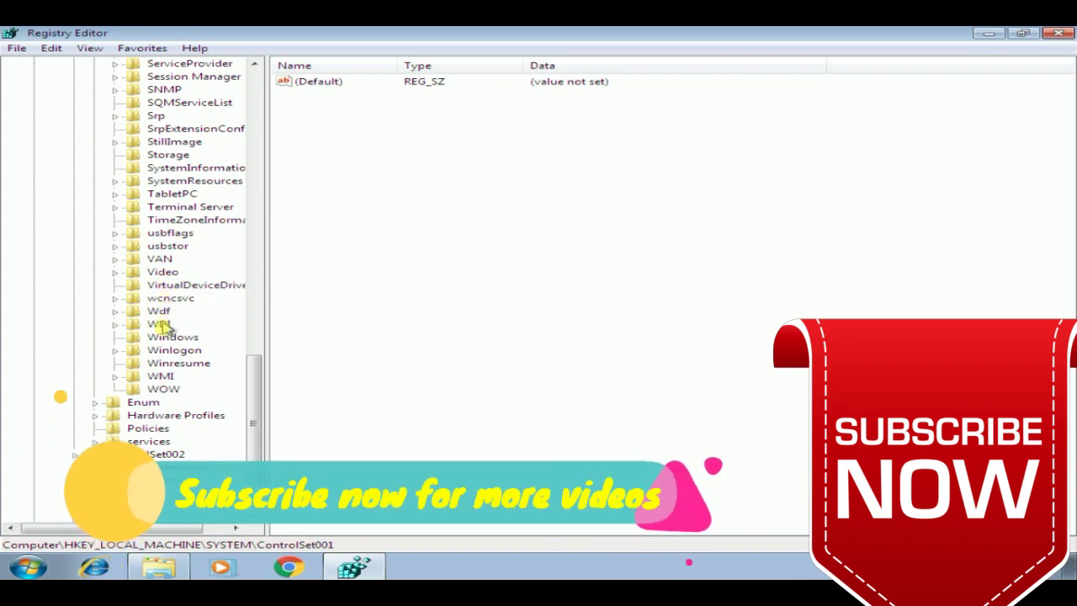
{"action": "left_click", "coordinate": [137, 338]}
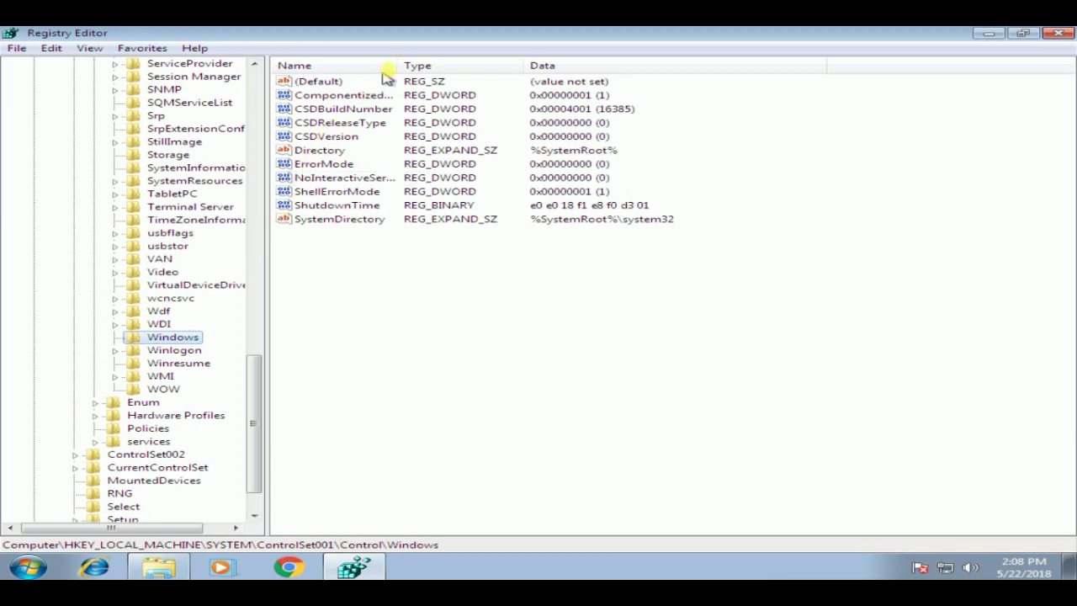
Set the CSDVersion value of the Windows key to 100 in hexadecimal and close the Registry Editor
{"action": "left_click_drag", "start_coordinate": [395, 64], "coordinate": [468, 65]}
{"action": "left_click", "coordinate": [446, 92]}
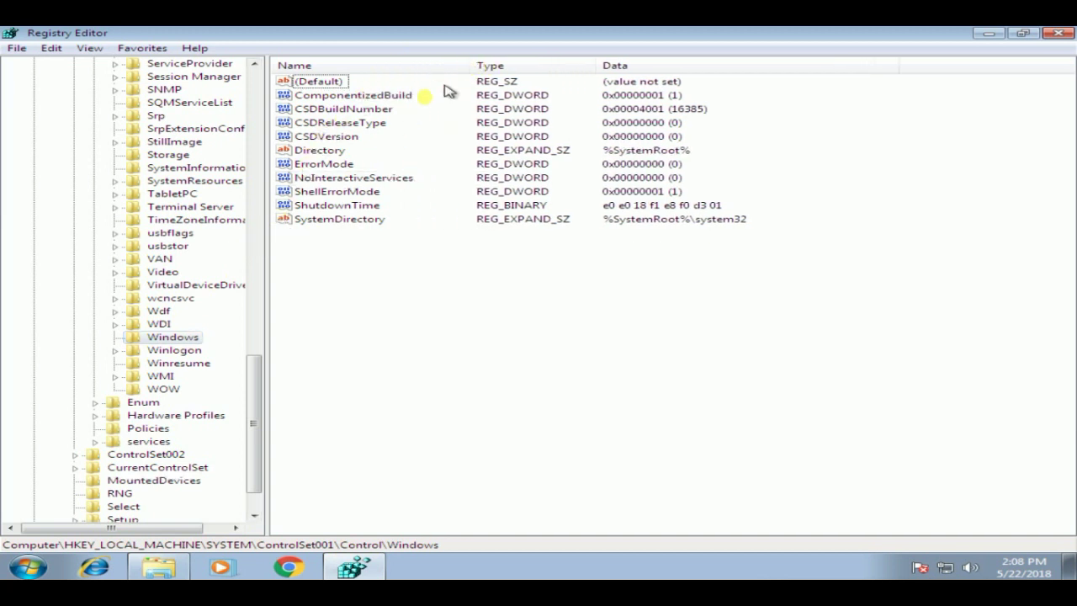
{"action": "left_click", "coordinate": [348, 139]}
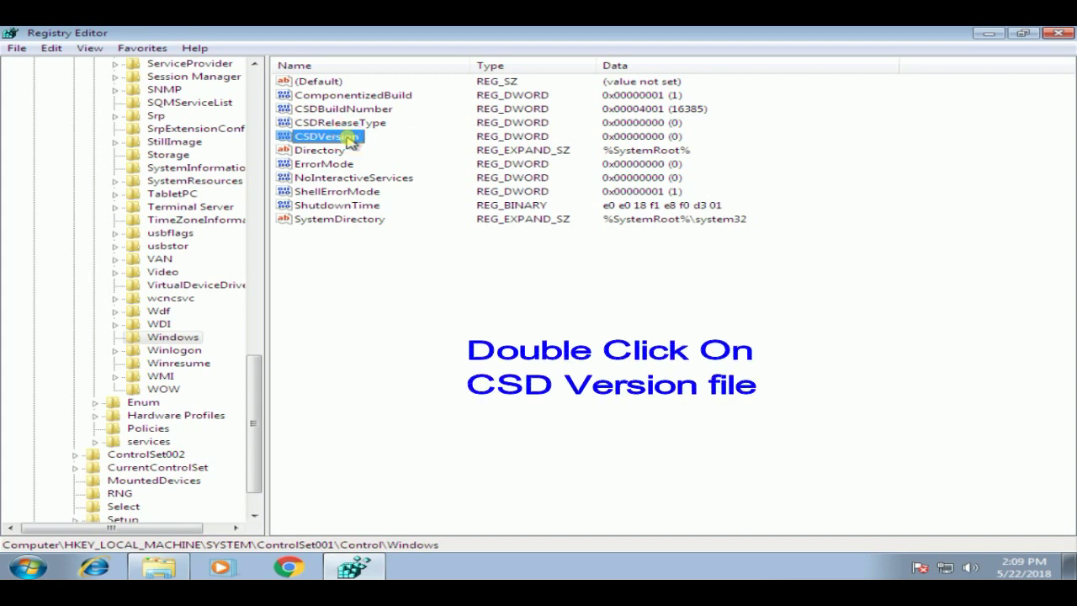
{"action": "double_click", "coordinate": [348, 137]}
{"action": "left_click_drag", "start_coordinate": [233, 98], "coordinate": [493, 239]}
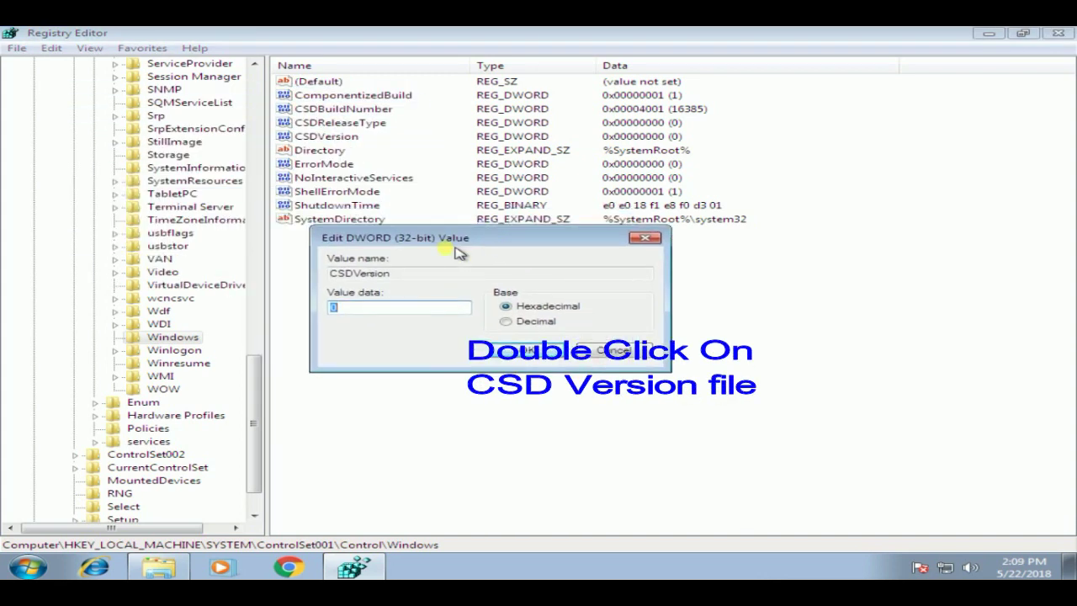
{"action": "left_click", "coordinate": [394, 306]}
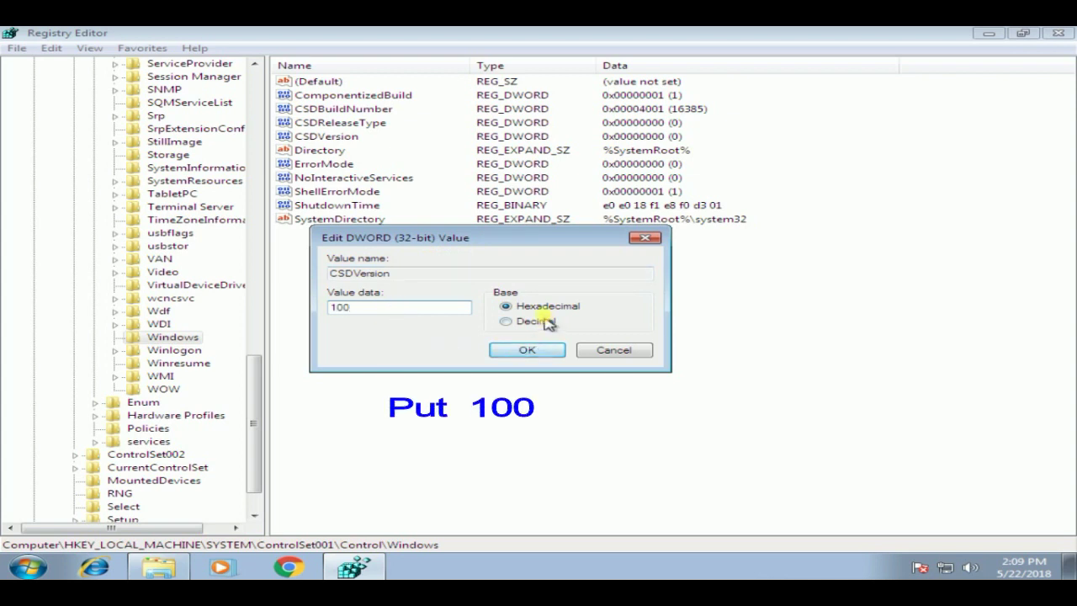
{"action": "left_click", "coordinate": [528, 349]}
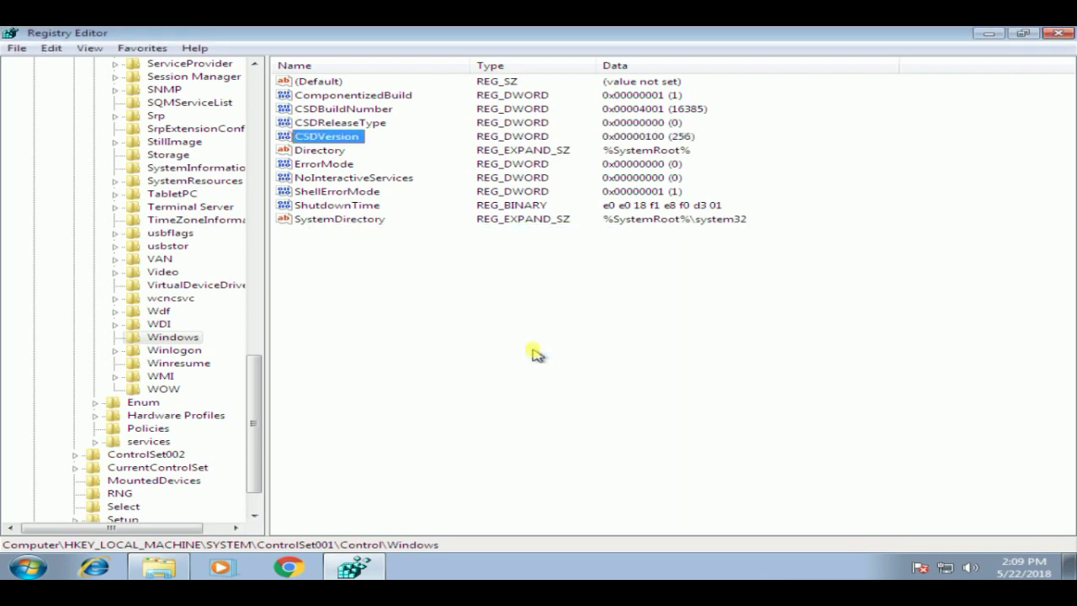
{"action": "left_click", "coordinate": [1058, 35]}
Restart Windows and sign back in by entering the account password
{"action": "left_click", "coordinate": [42, 566]}
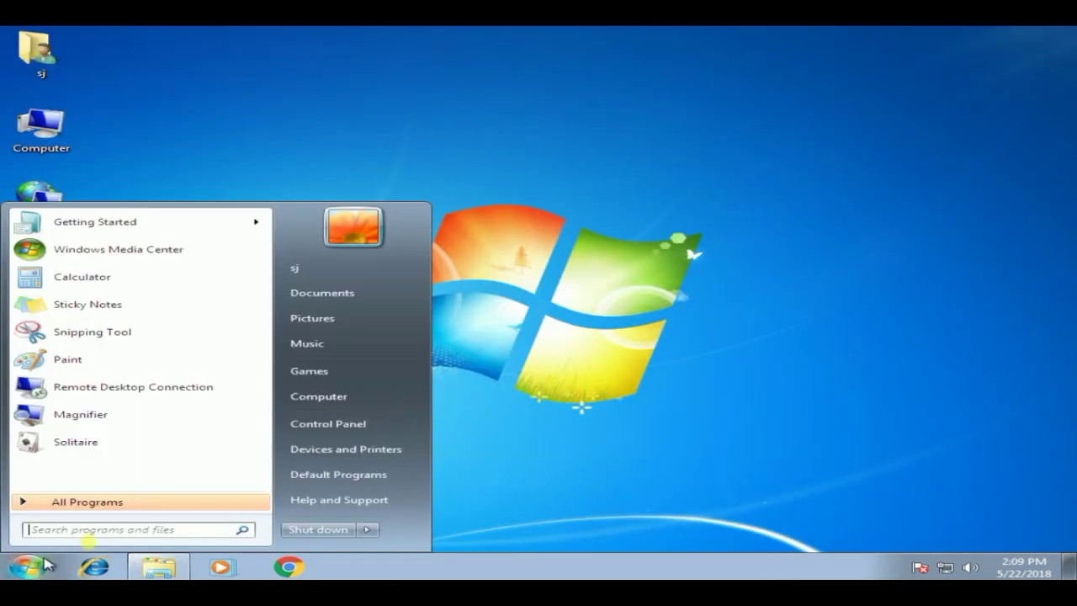
{"action": "left_click", "coordinate": [366, 529]}
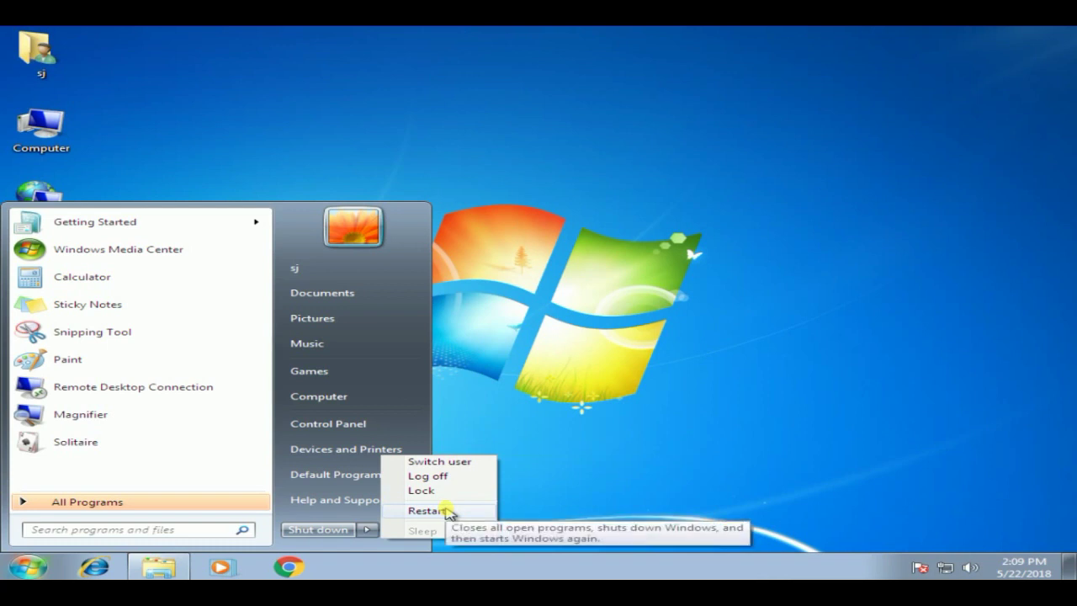
{"action": "left_click", "coordinate": [544, 483]}
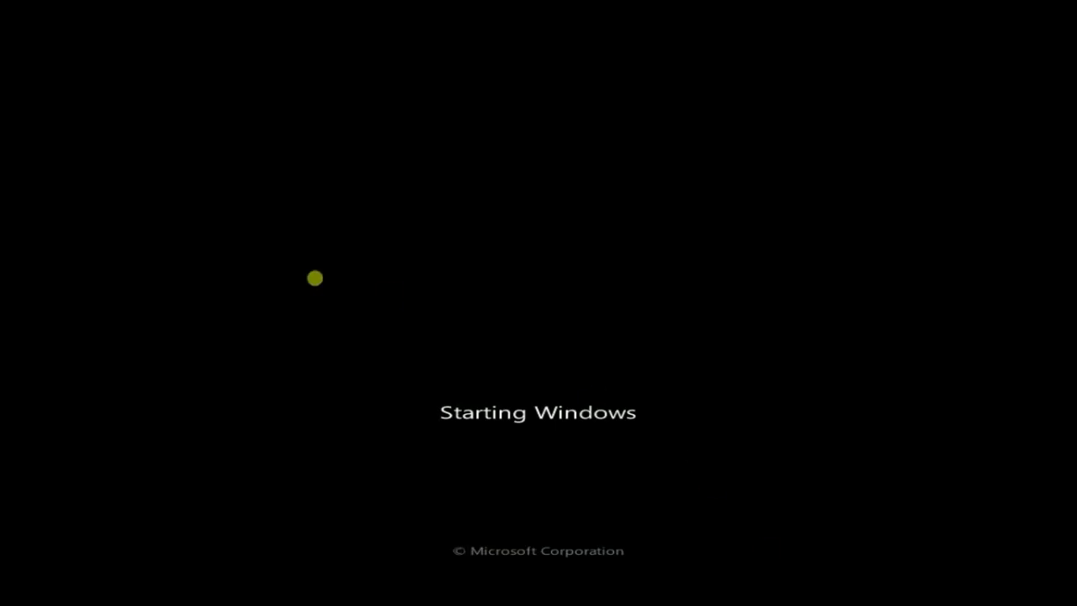
{"action": "type", "text": "1"}
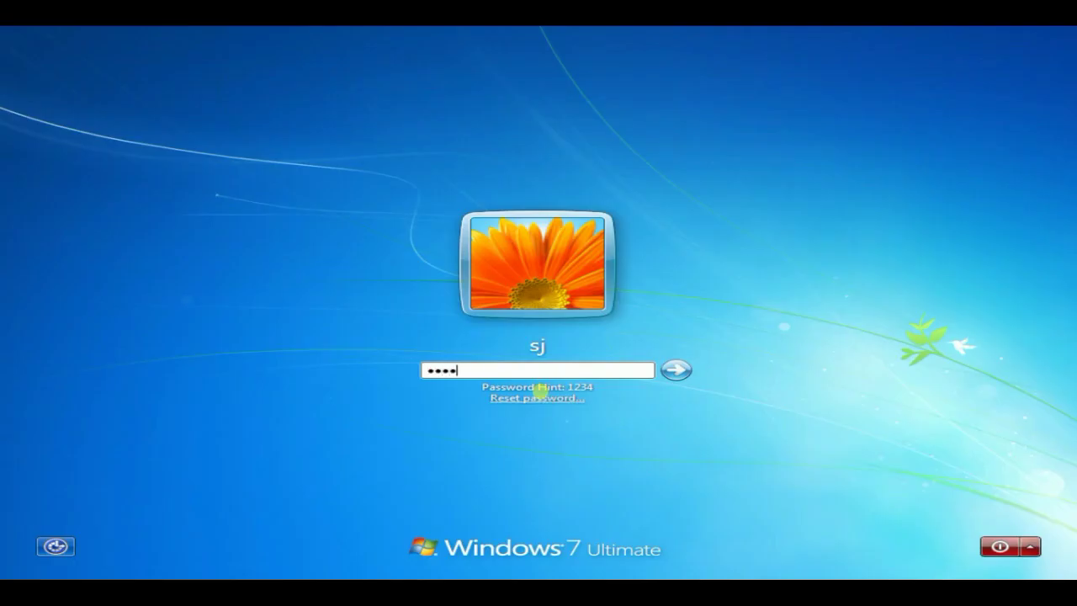
{"action": "key", "text": "Return"}
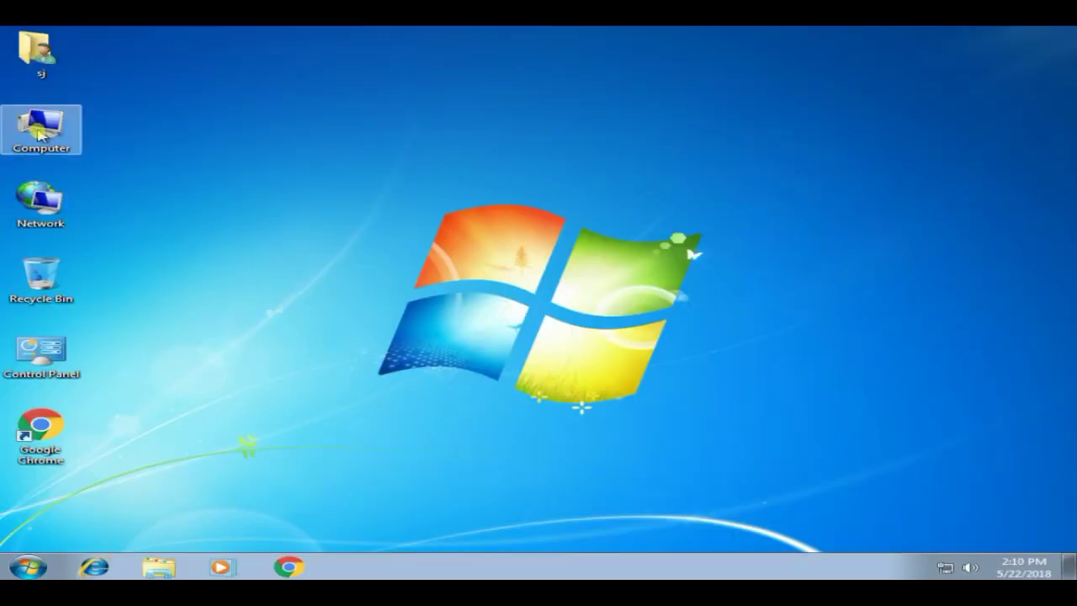
Open the computer's system properties after the restart to check the Windows edition for the service pack
{"action": "right_click", "coordinate": [38, 133]}
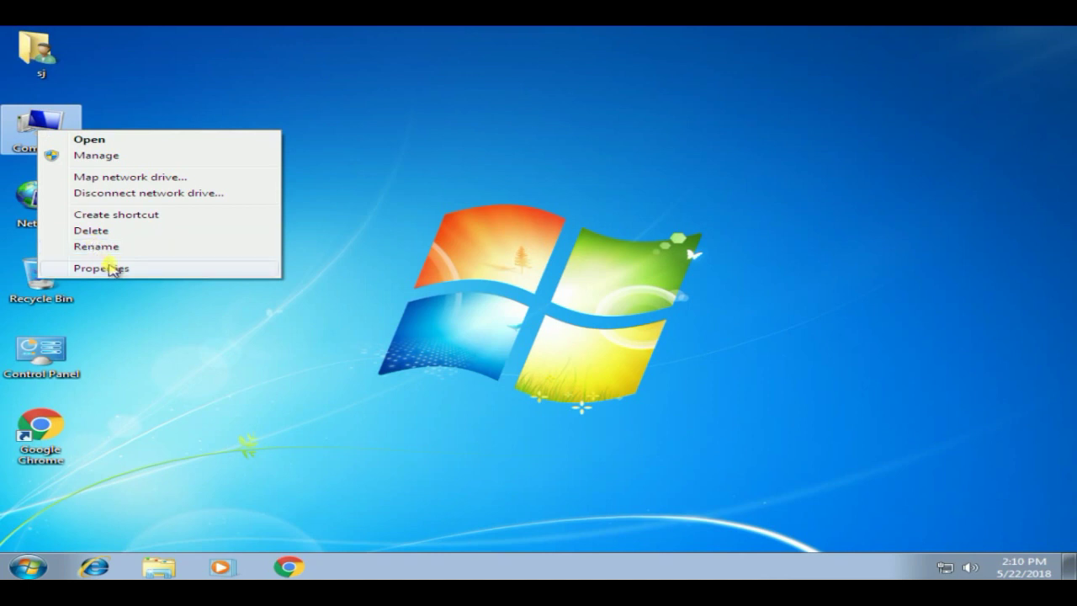
{"action": "left_click", "coordinate": [110, 268]}
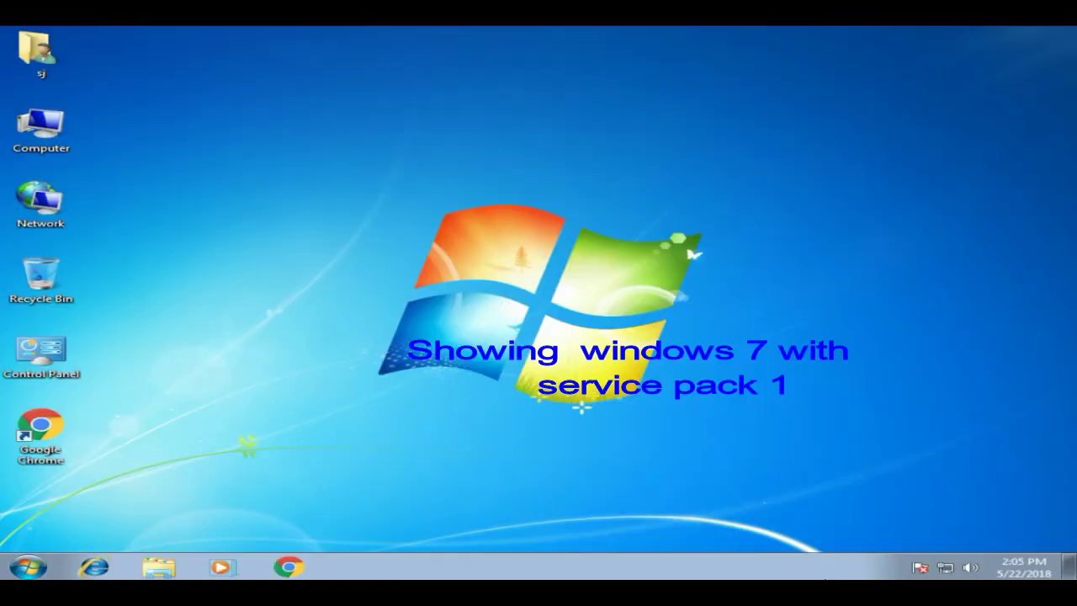
Switch to Google Chrome, search for "itunes download" and open Apple's iTunes download page from the results
{"action": "left_click", "coordinate": [46, 425]}
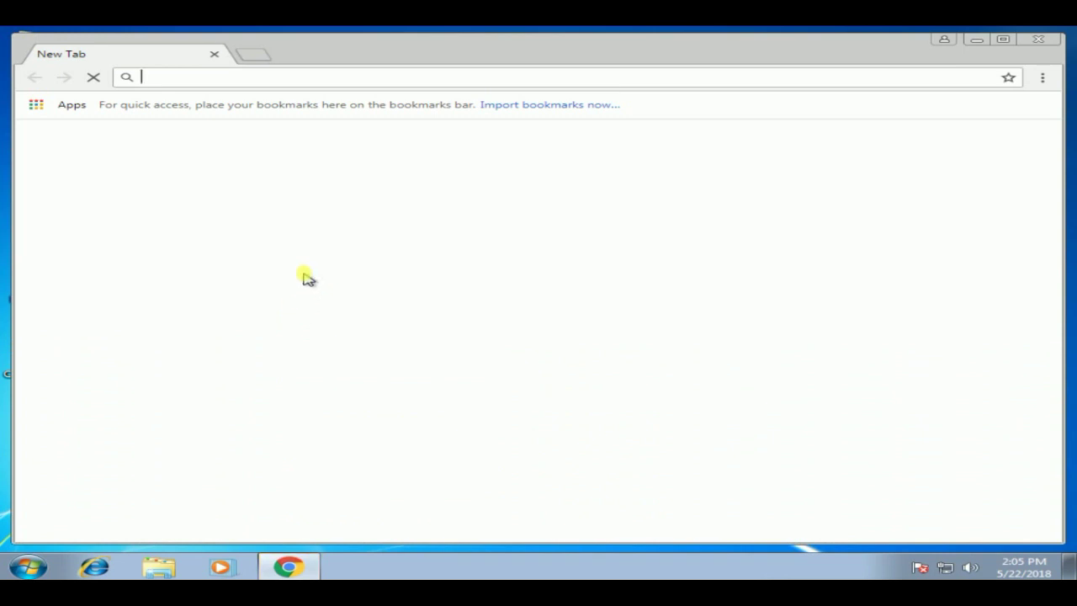
{"action": "type", "text": "itunes"}
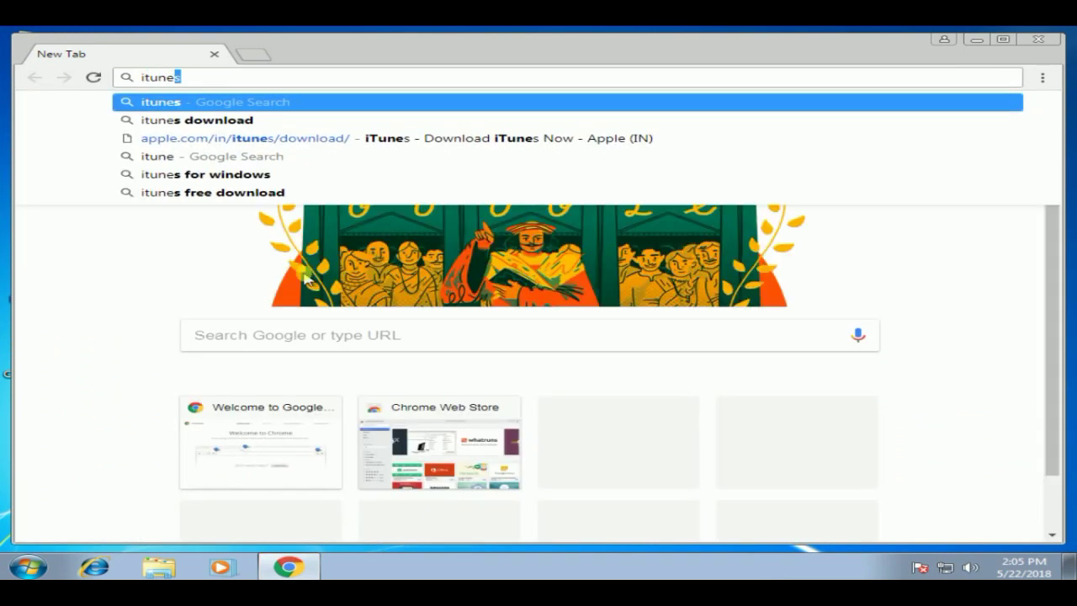
{"action": "key", "text": "Down"}
{"action": "key", "text": "Return"}
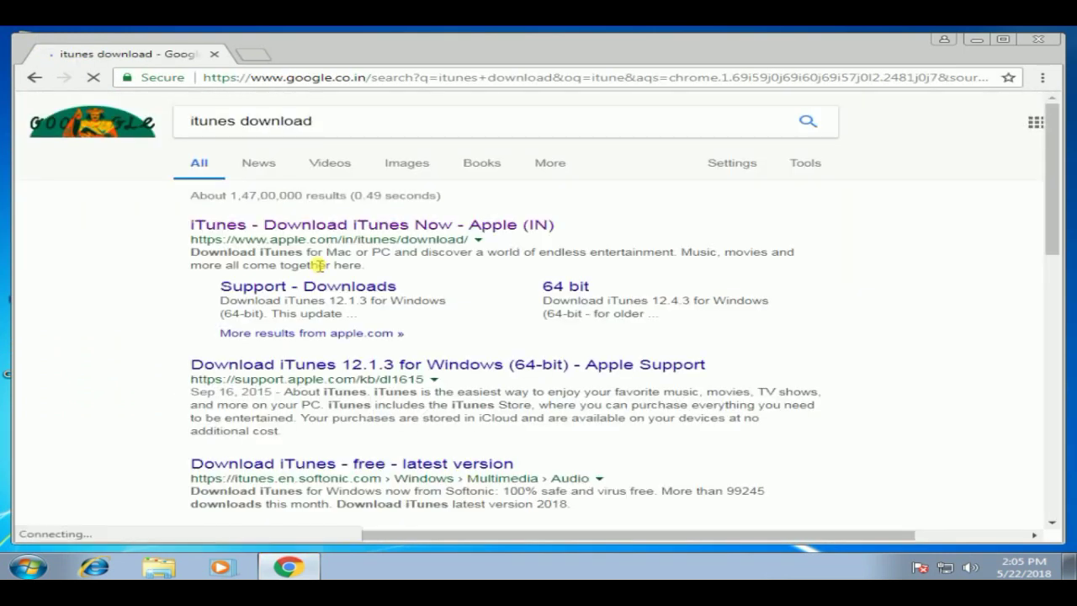
{"action": "left_click", "coordinate": [313, 228]}
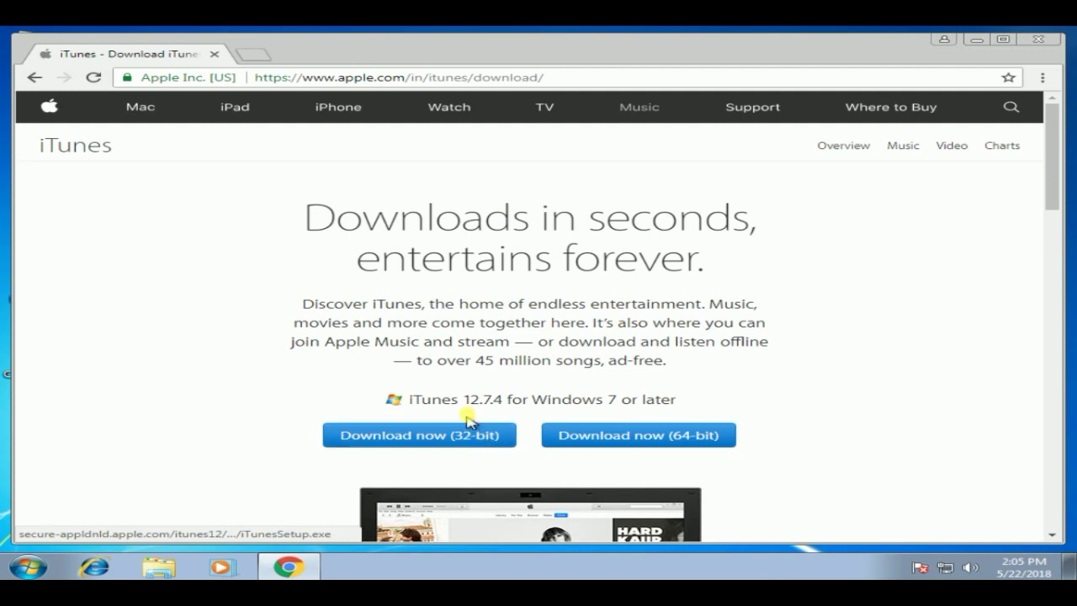
Download the 32-bit iTunes installer, show the finished iTunesSetup file in its folder and close the browser
{"action": "left_click", "coordinate": [481, 435]}
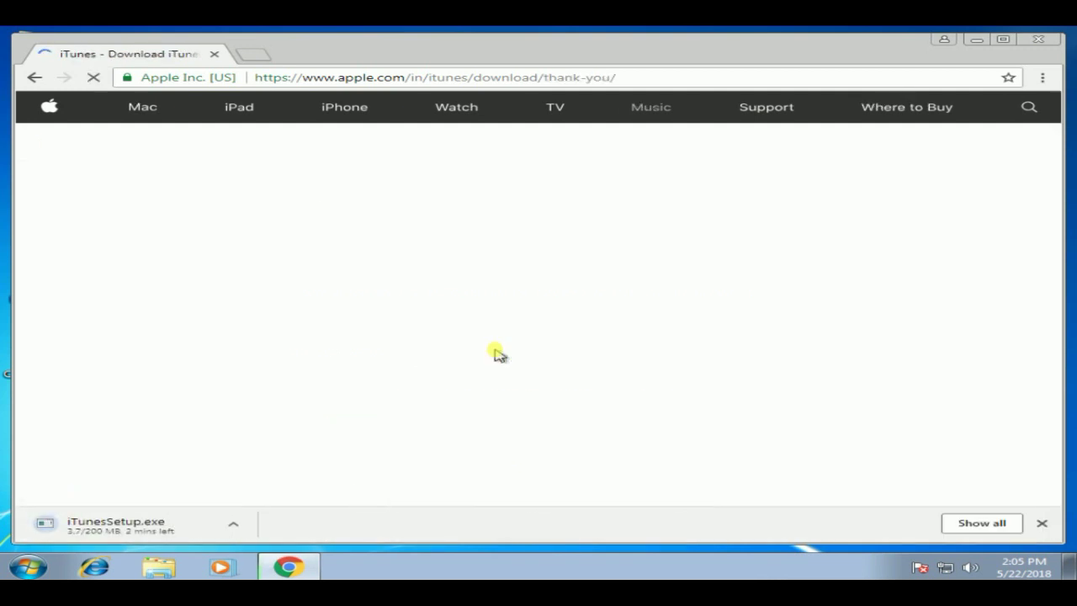
{"action": "left_click", "coordinate": [976, 522]}
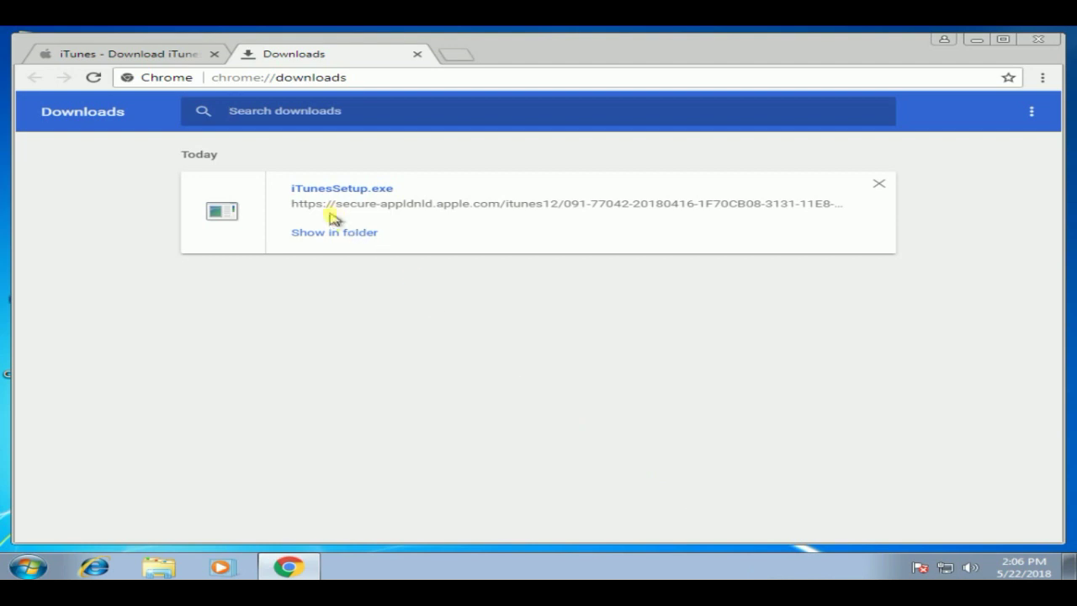
{"action": "left_click", "coordinate": [345, 235]}
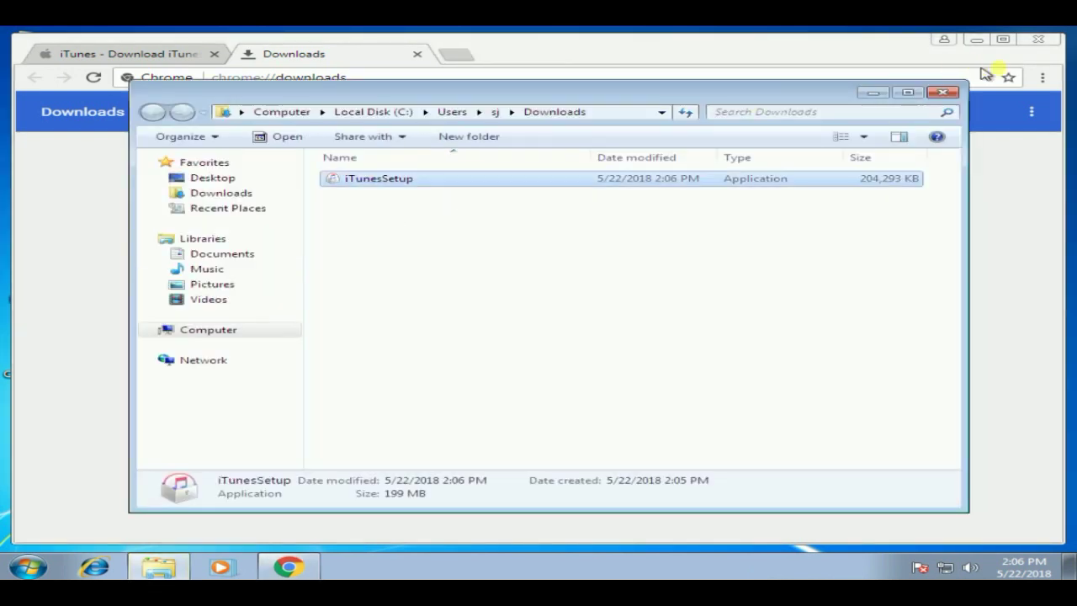
{"action": "left_click", "coordinate": [1038, 40]}
Run iTunesSetup from the Downloads folder, allow it past the security warning and minimize the folder window
{"action": "double_click", "coordinate": [571, 179]}
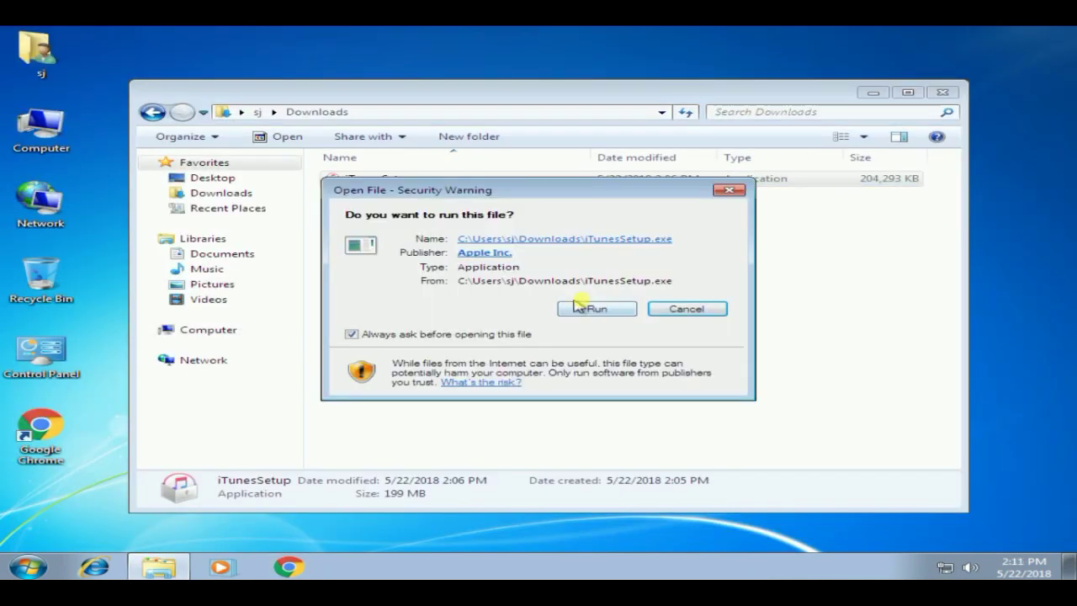
{"action": "left_click", "coordinate": [589, 308]}
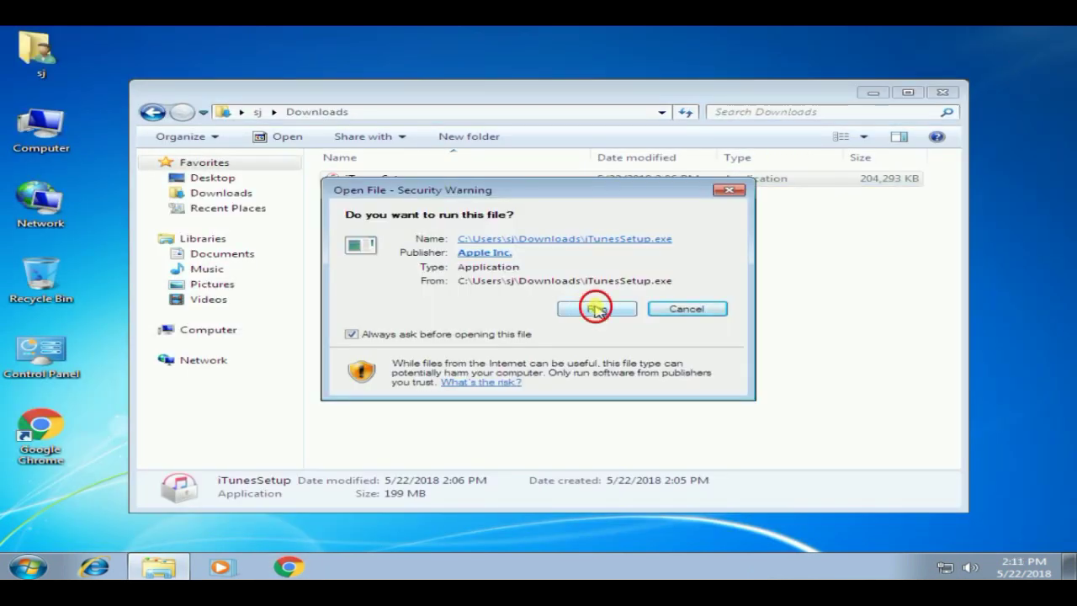
{"action": "left_click", "coordinate": [884, 91]}
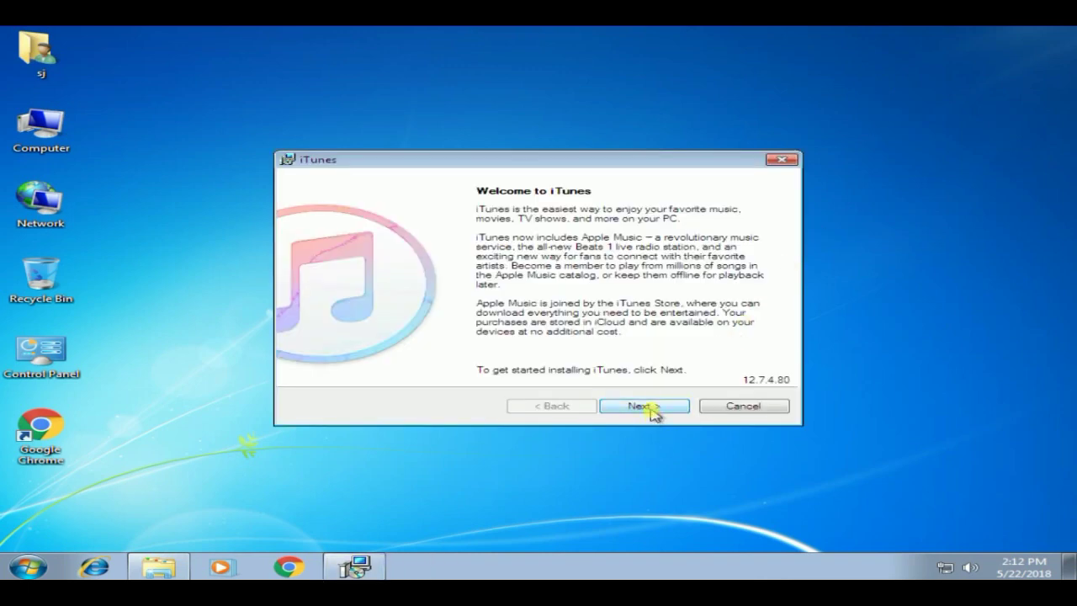
Install iTunes with the default installation options, allowing the User Account Control requests, and finish the installer so that iTunes opens
{"action": "left_click", "coordinate": [648, 407]}
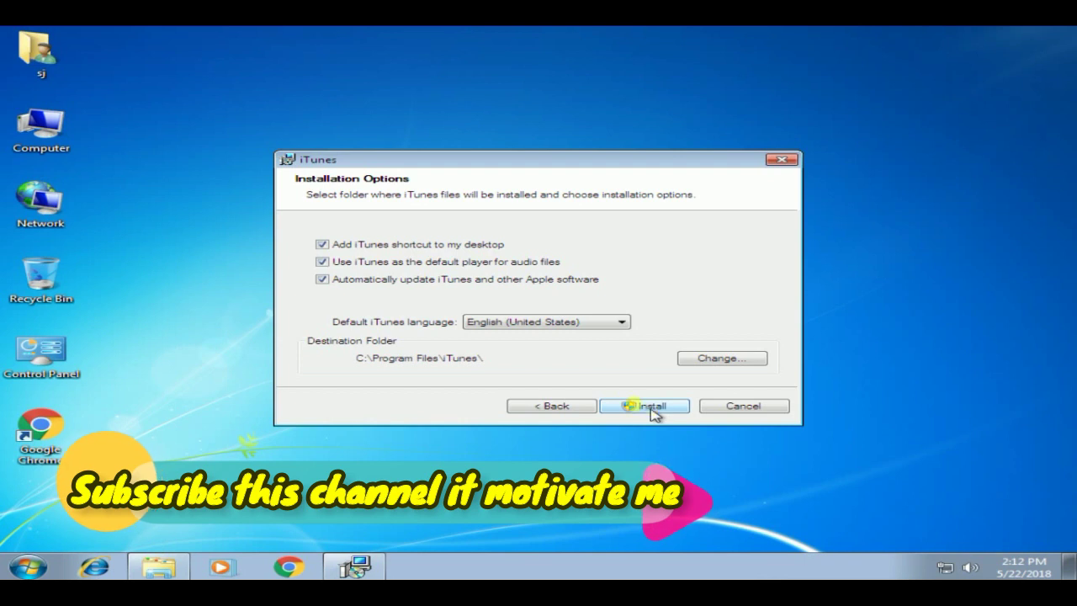
{"action": "left_click", "coordinate": [643, 413]}
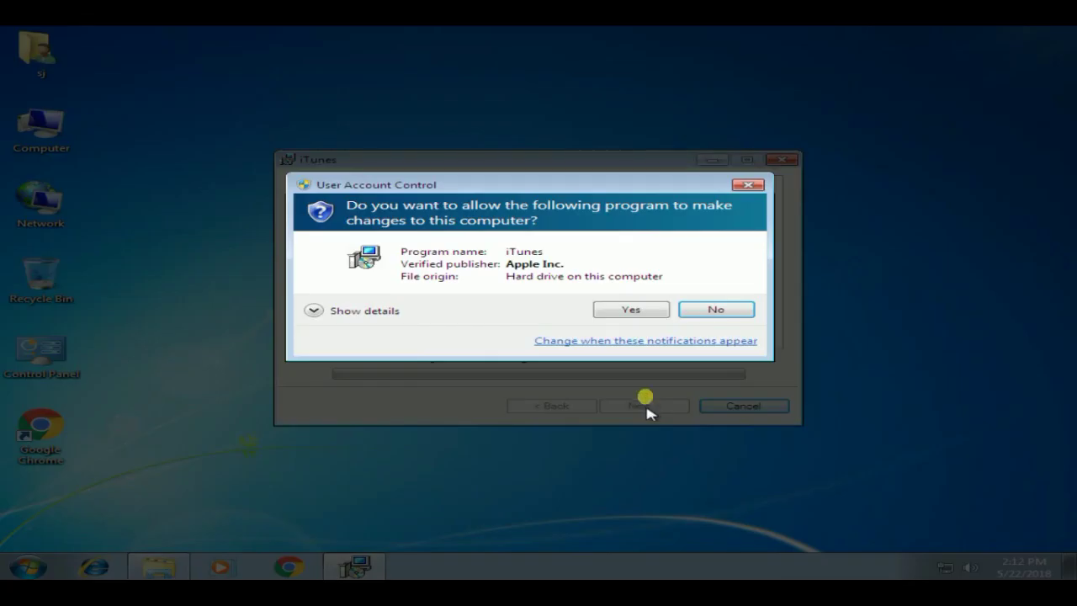
{"action": "left_click", "coordinate": [633, 310]}
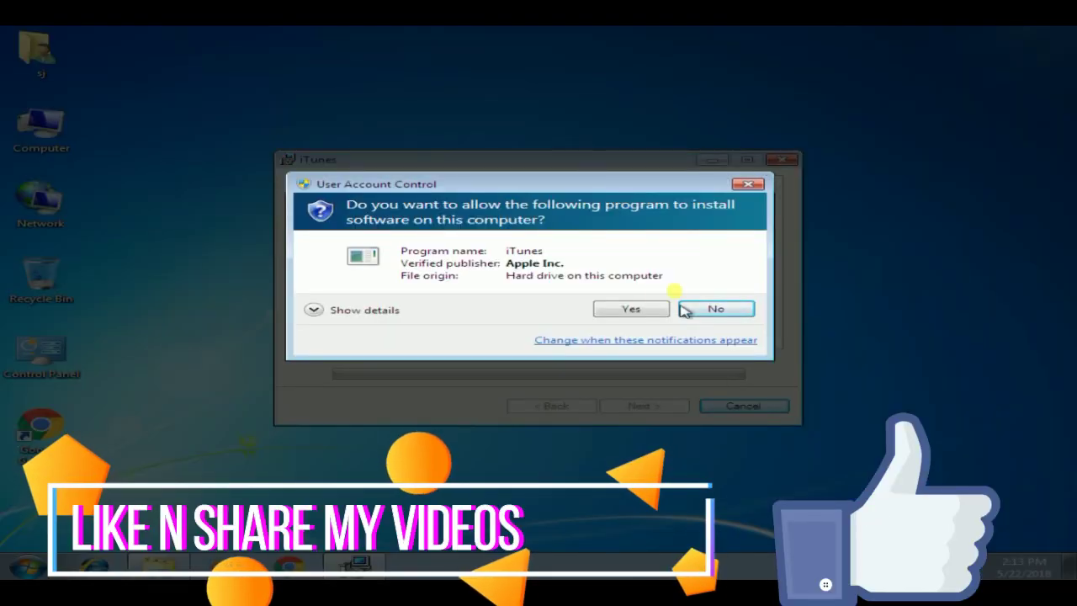
{"action": "left_click", "coordinate": [647, 310]}
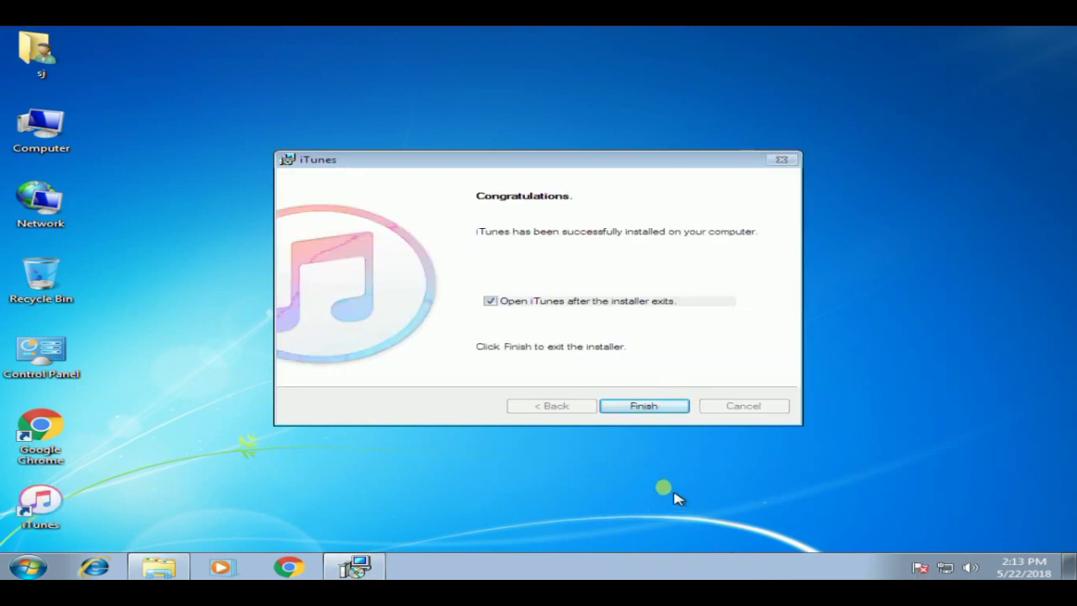
{"action": "left_click", "coordinate": [643, 407]}
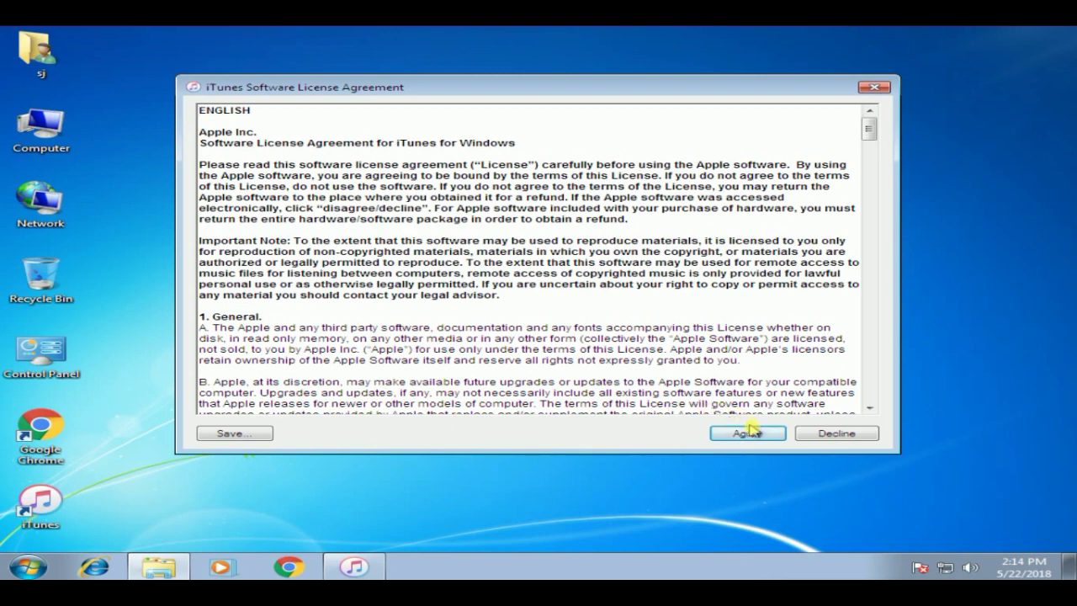
Accept the iTunes software license and, past the video playback warning, agree to share library details with Apple
{"action": "left_click", "coordinate": [749, 432]}
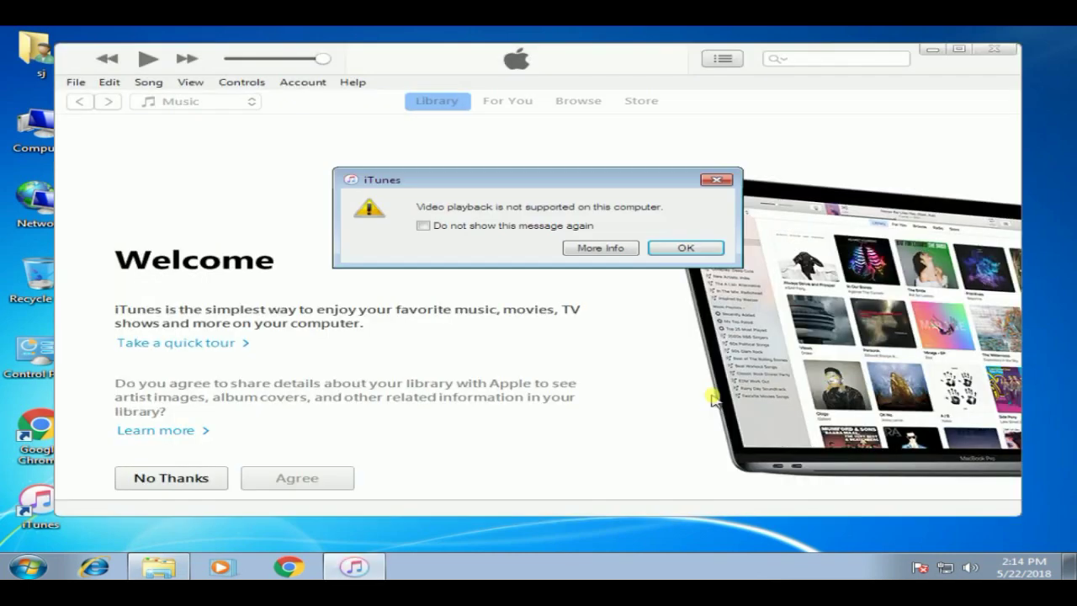
{"action": "left_click", "coordinate": [683, 249]}
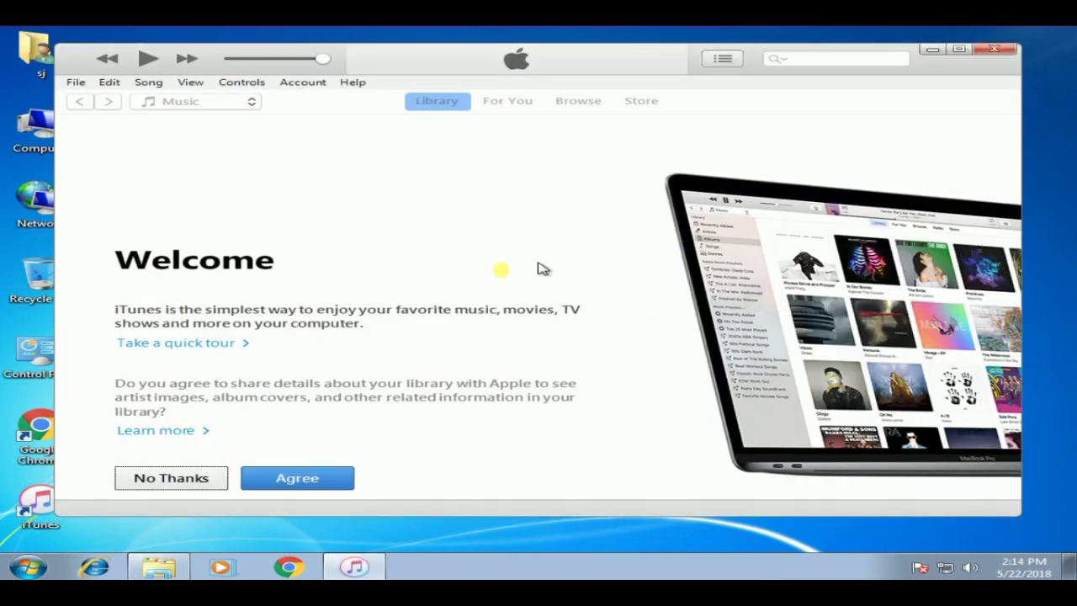
{"action": "left_click", "coordinate": [333, 478]}
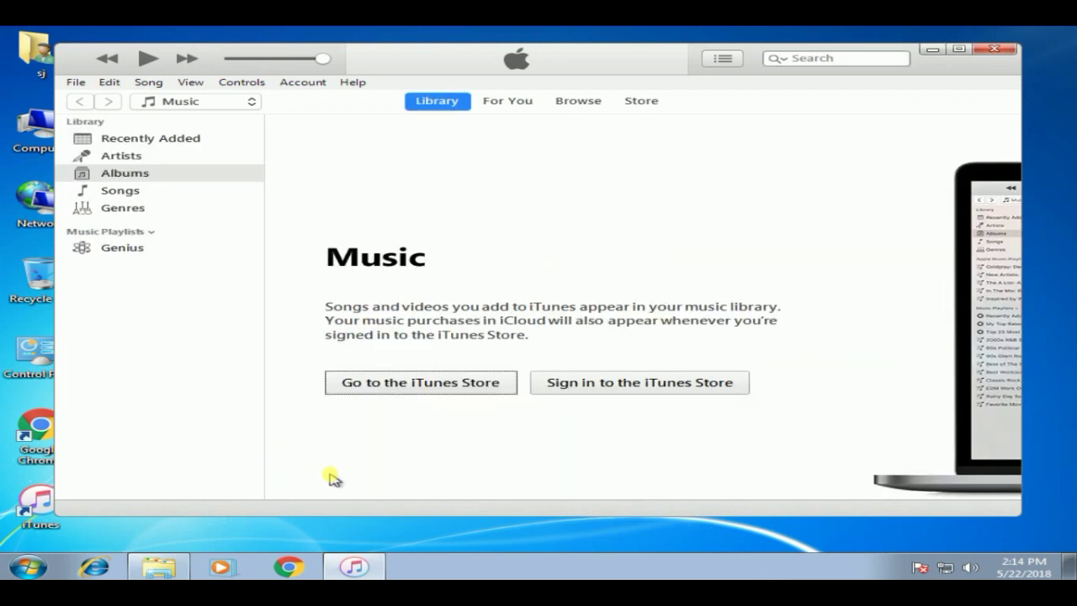